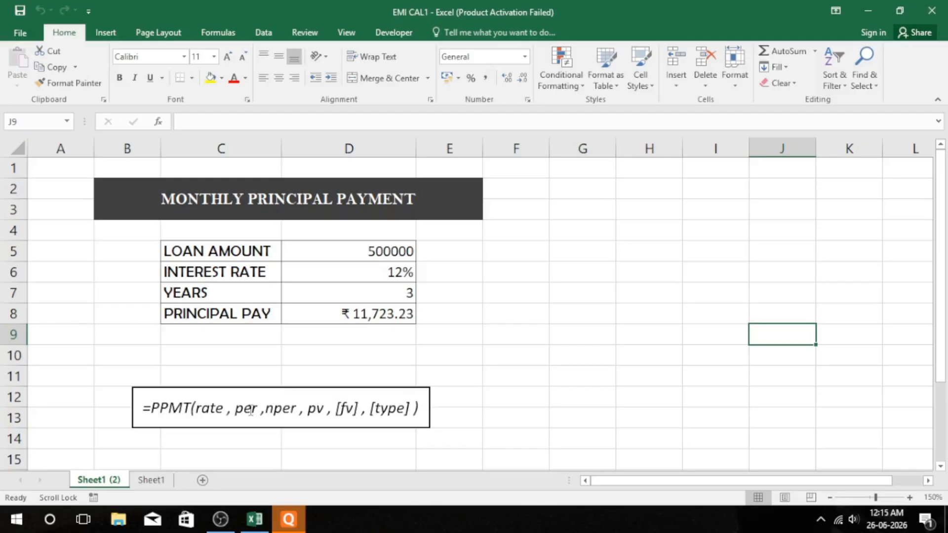
Step: Replace the PRINCIPAL PAY formula in D8 with =PPMT(D6/12,1,D7*12,D5)
click(398, 309)
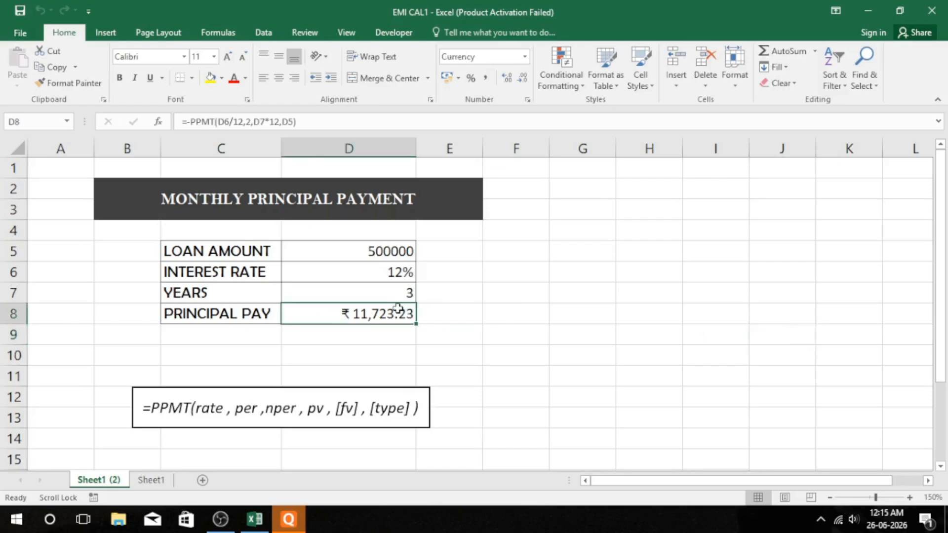
text(=)
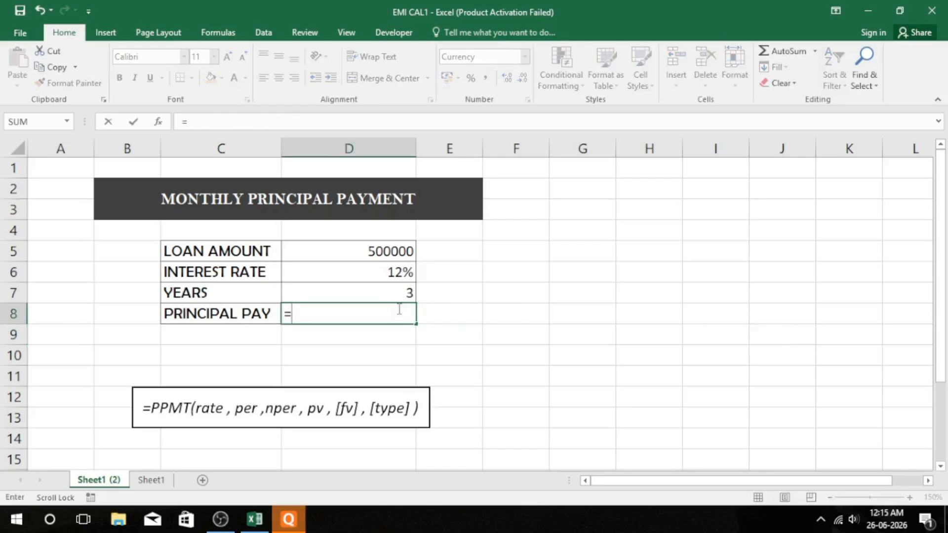
text(pp)
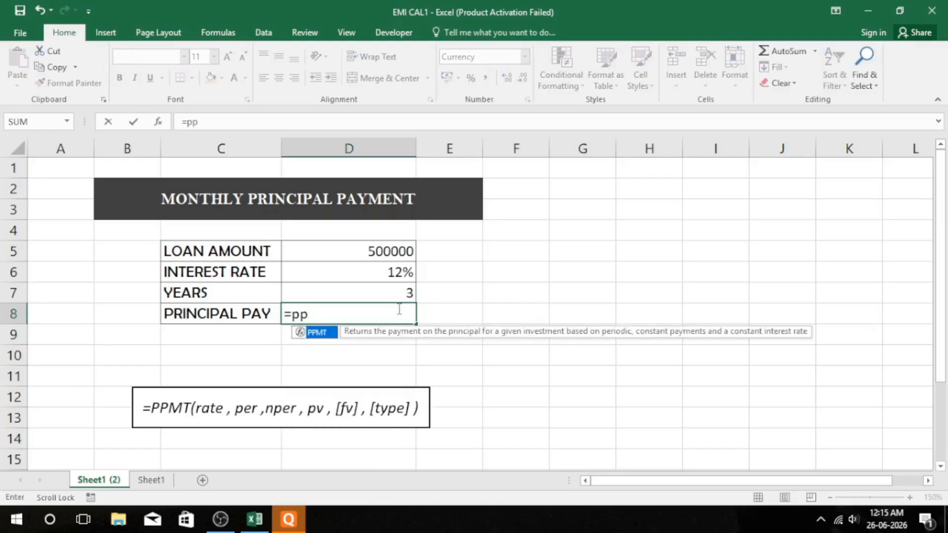
text(mt()
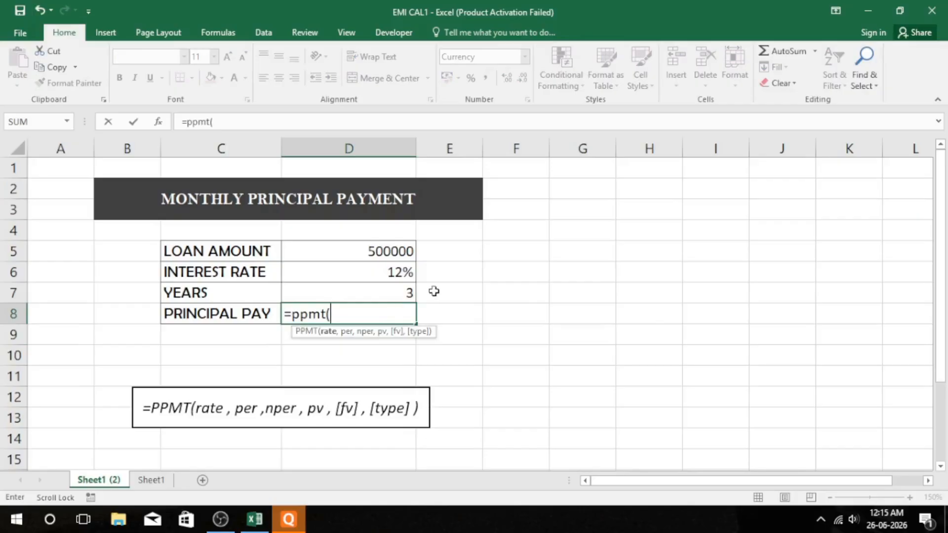
click(376, 274)
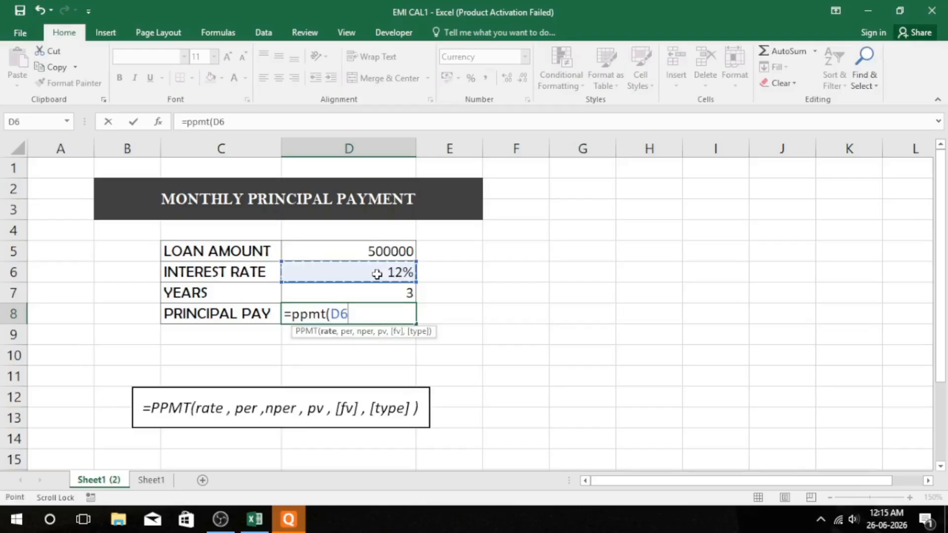
text(/12)
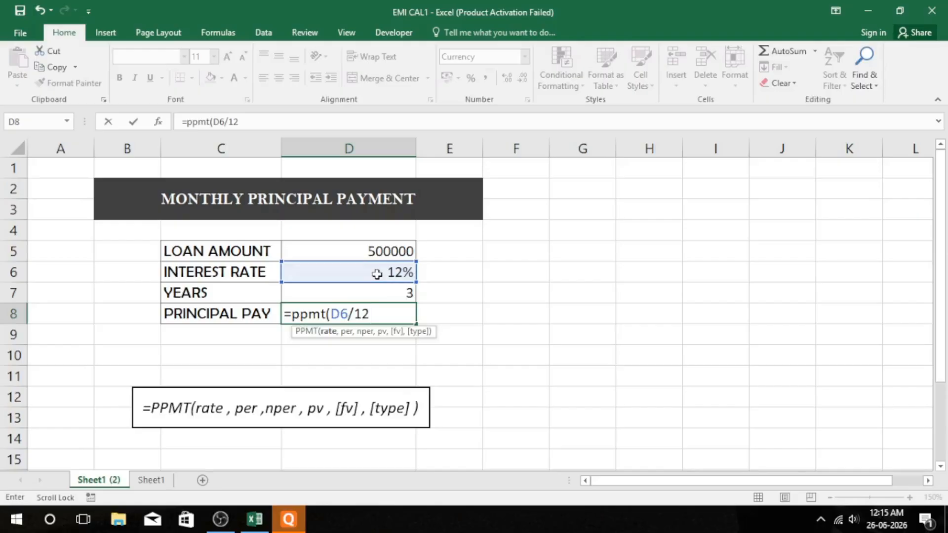
text(,)
text(1)
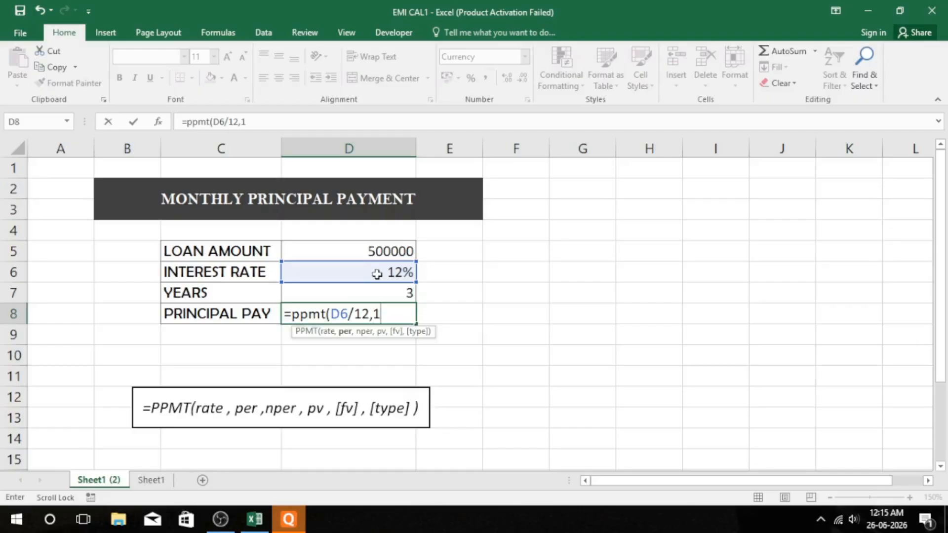
text(,)
click(389, 293)
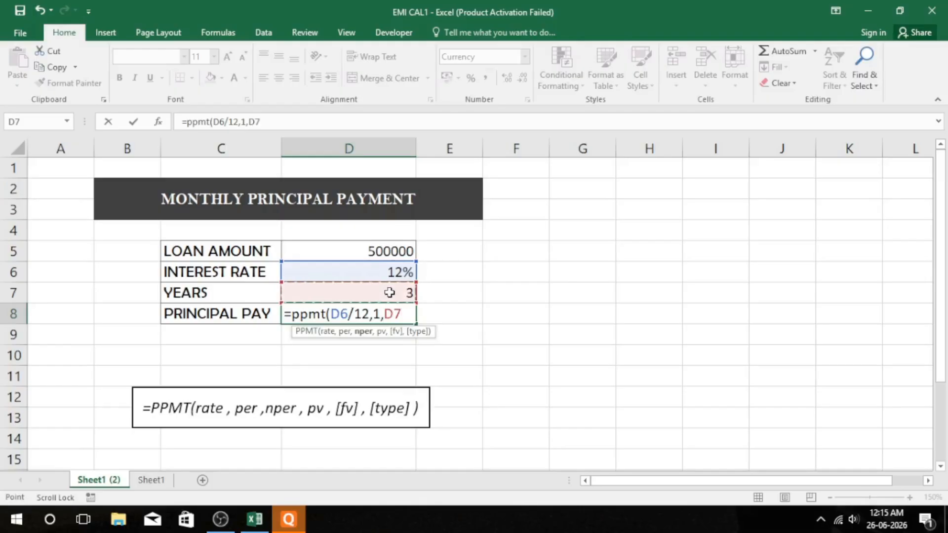
text(*12,)
click(385, 251)
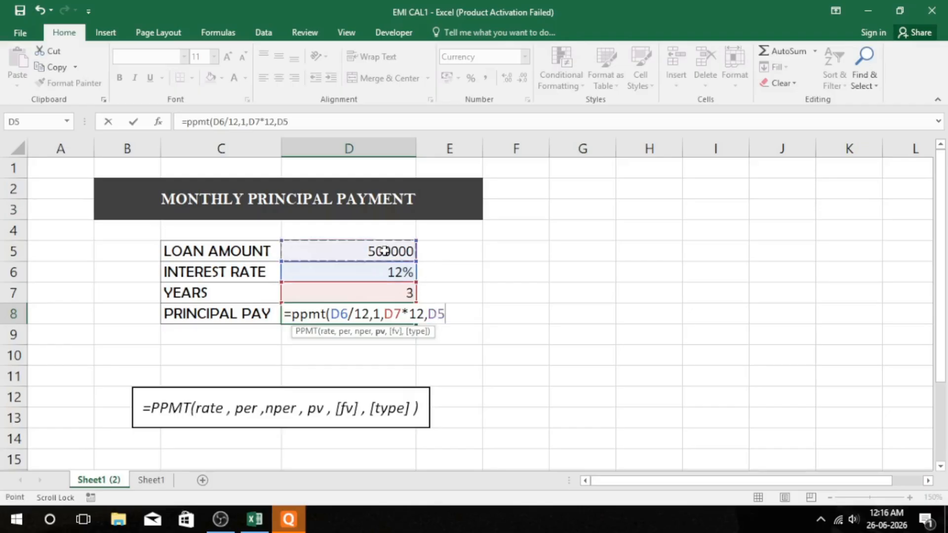
text())
key(Return)
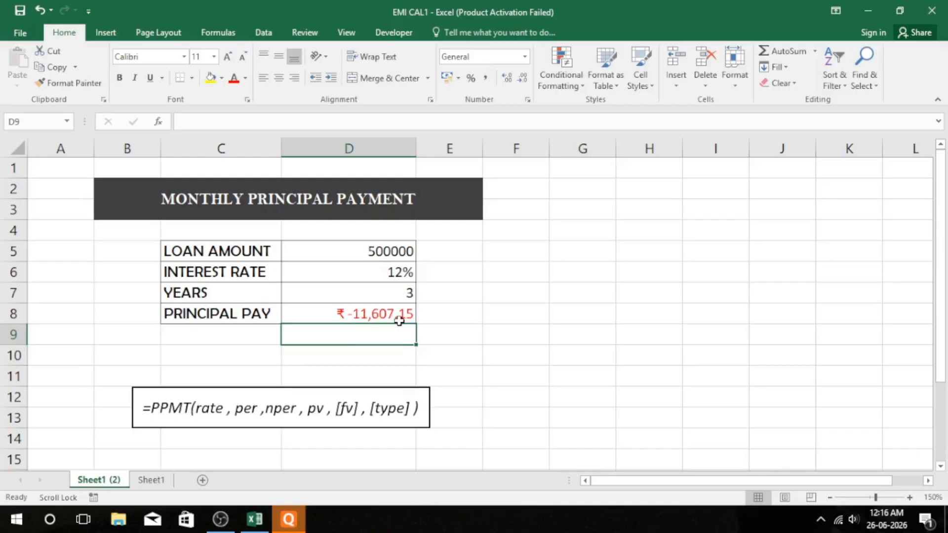
Step: Put a minus sign before PPMT in the D8 formula to reverse the sign of the principal payment
click(376, 315)
double_click(375, 315)
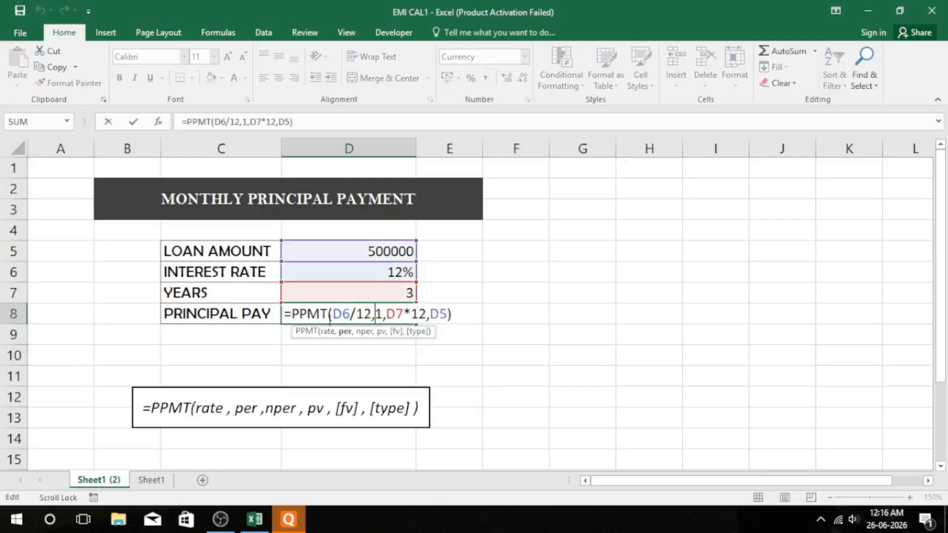
click(291, 316)
text(-)
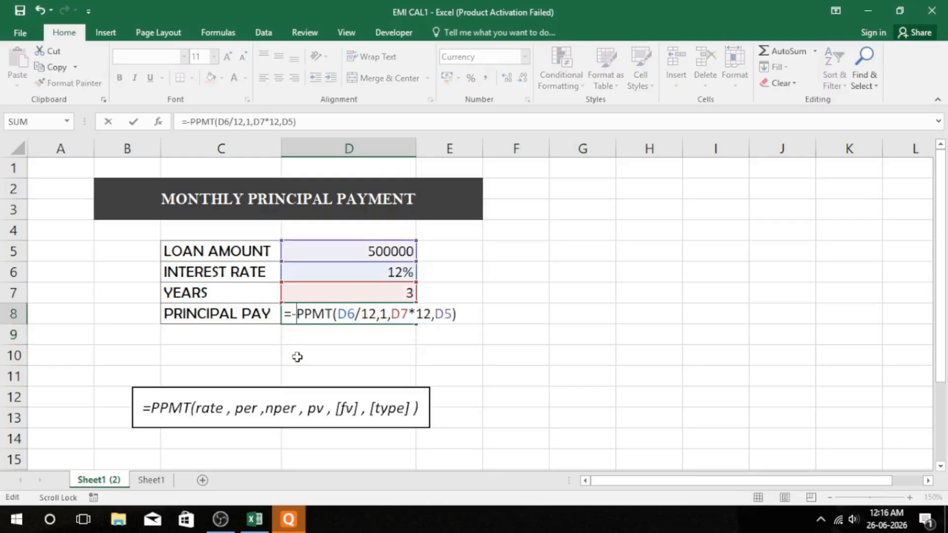
key(Return)
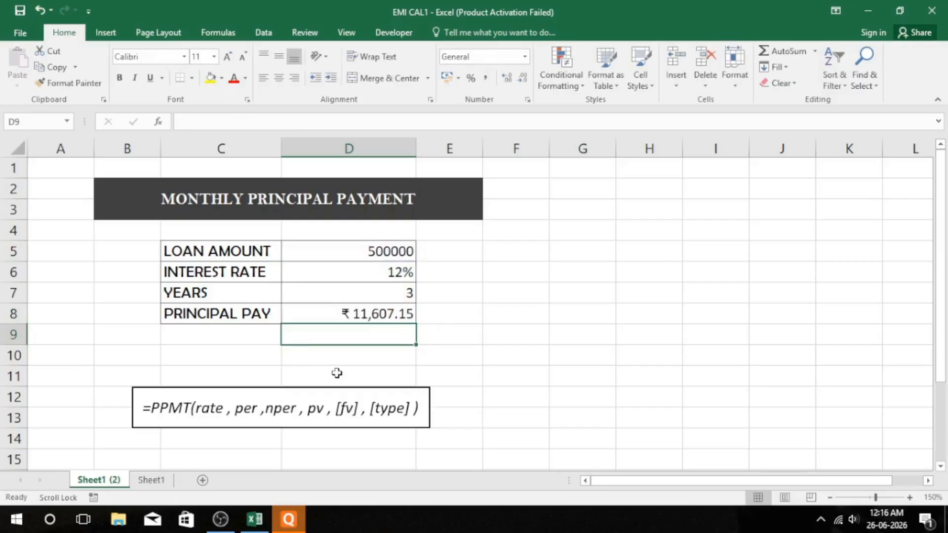
Step: Change the period argument of the PPMT formula in D8 to 5
click(379, 248)
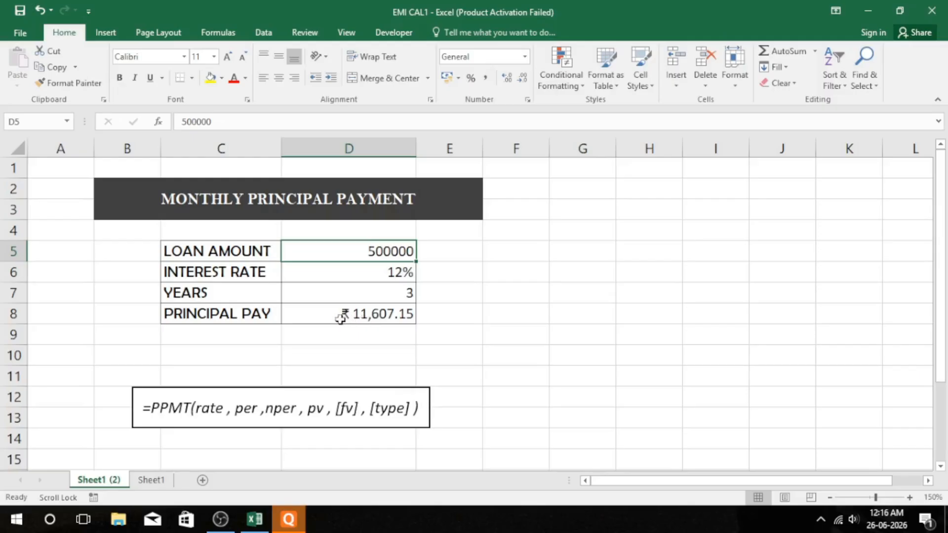
double_click(384, 314)
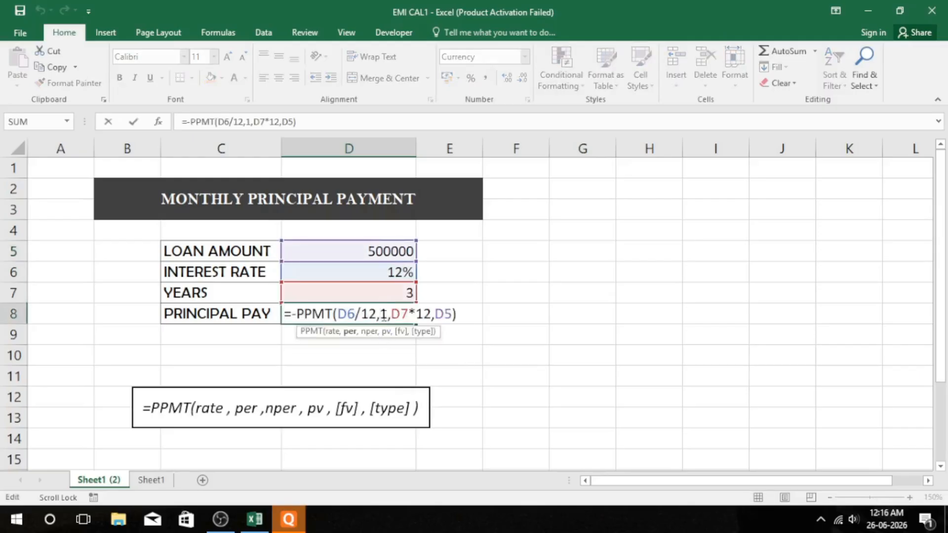
key(Delete)
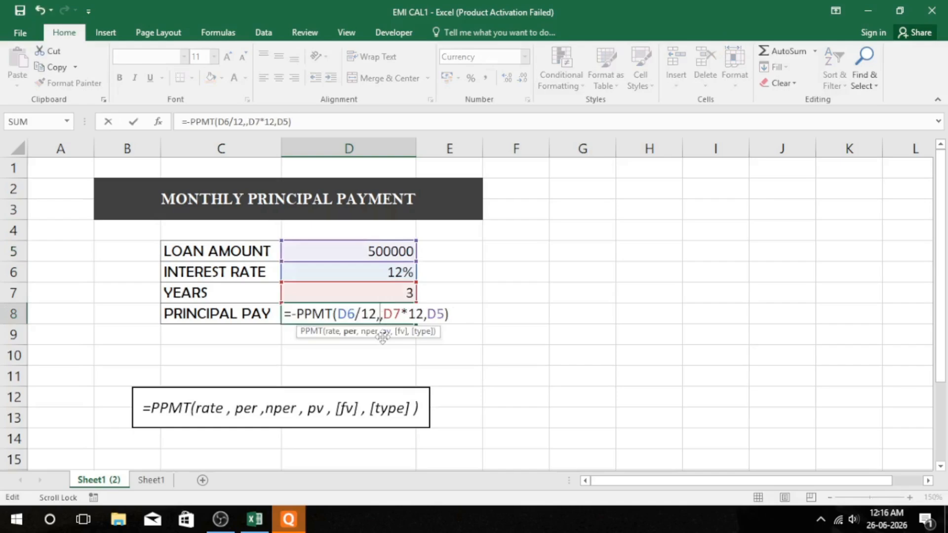
text(5)
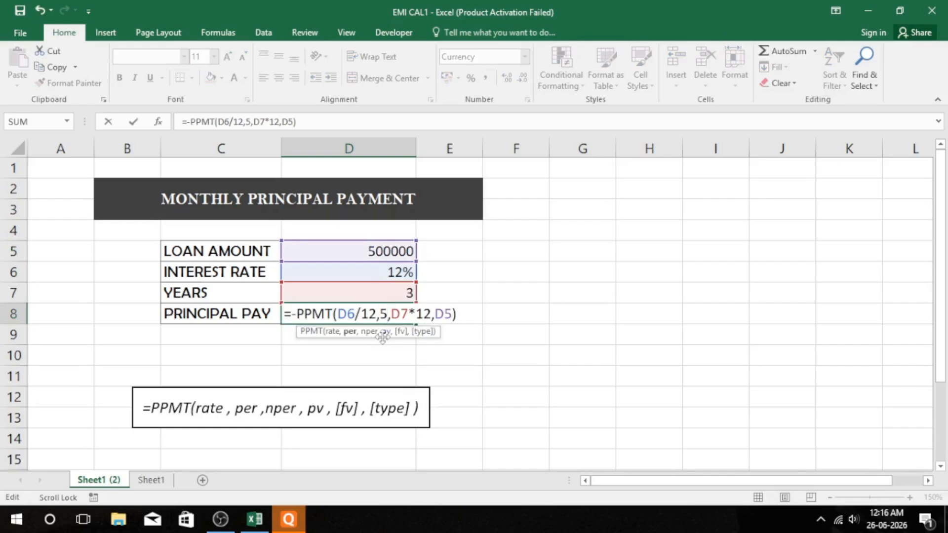
key(Return)
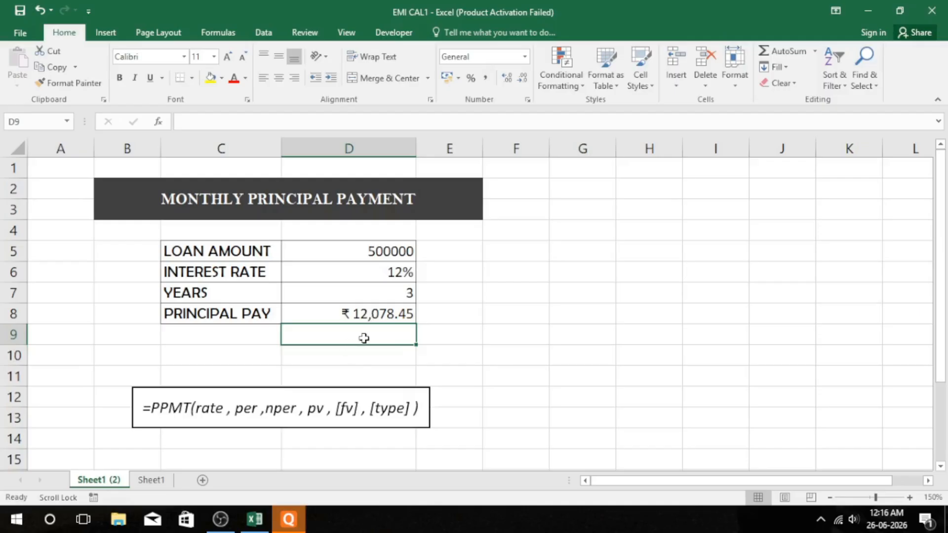
Step: Replace the fixed period argument of the PPMT formula in D8 with a reference to cell C9
click(218, 335)
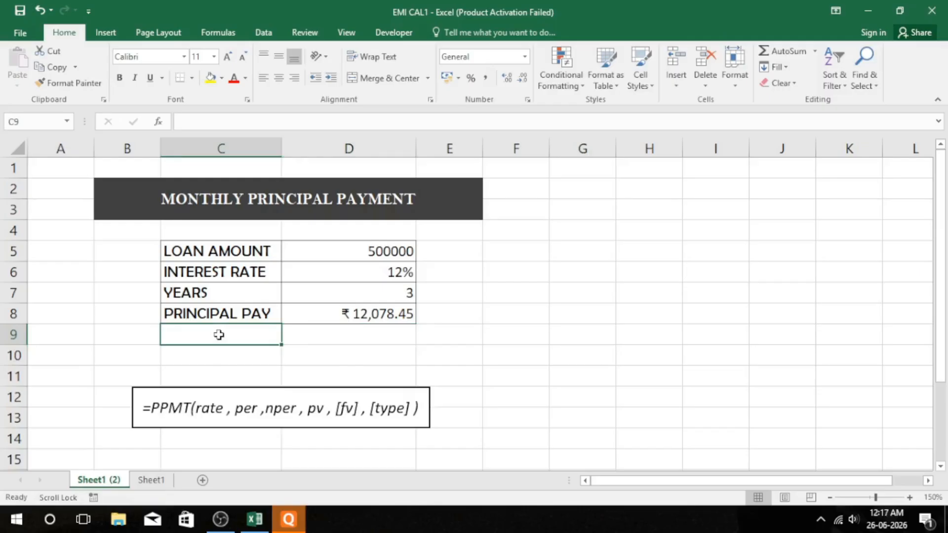
double_click(350, 318)
click(388, 315)
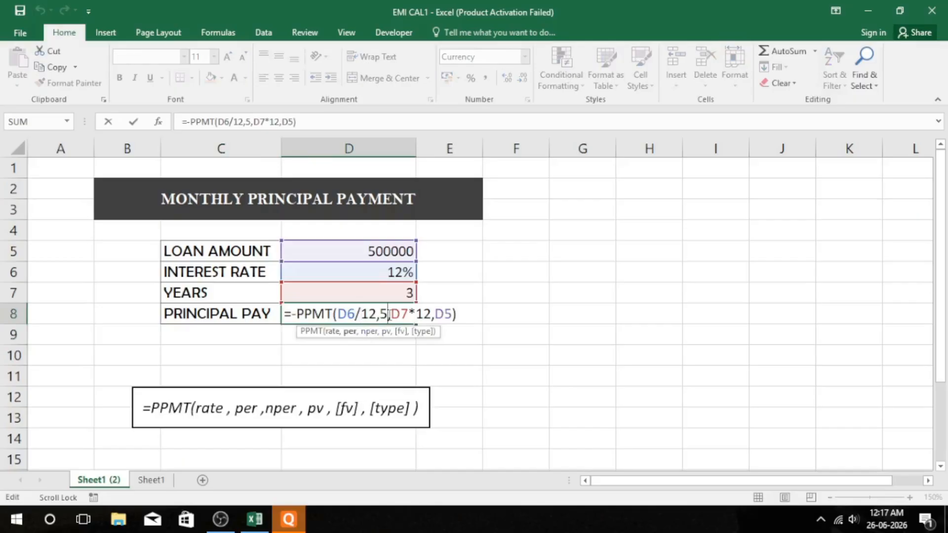
key(BackSpace)
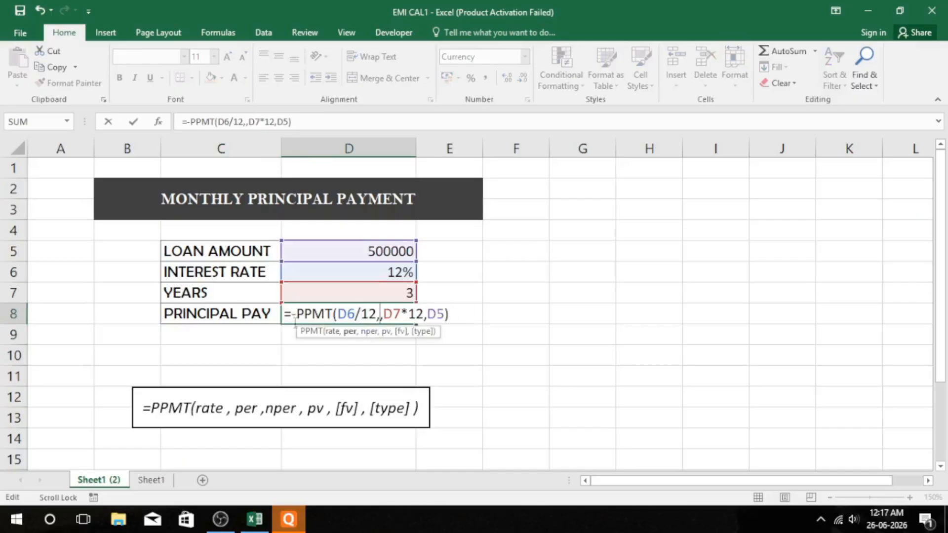
click(227, 337)
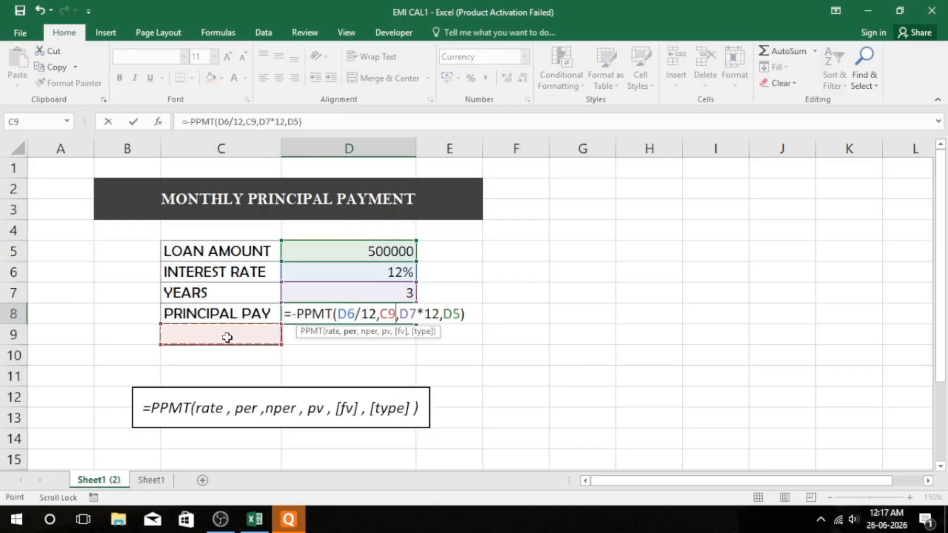
key(Return)
Step: Apply All Borders to cell C9 below the PRINCIPAL PAY label
click(227, 338)
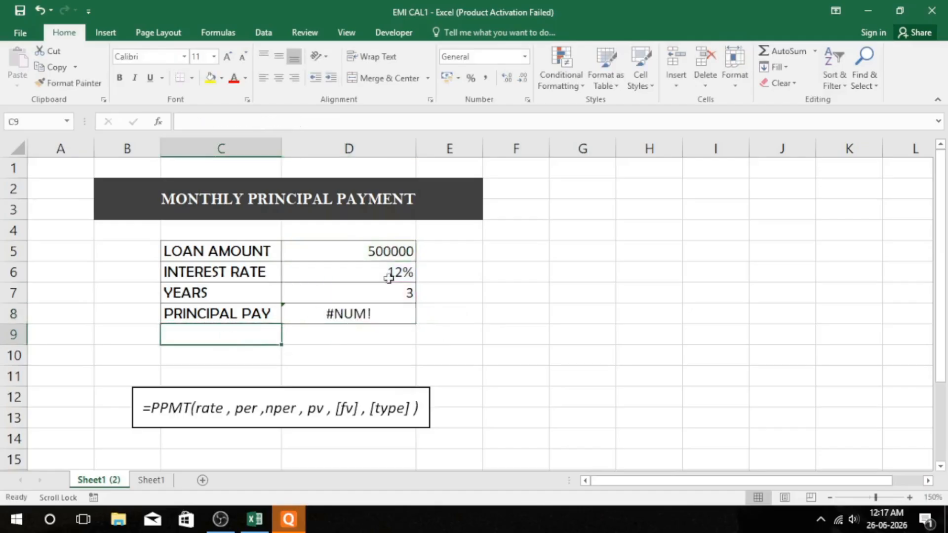
click(192, 81)
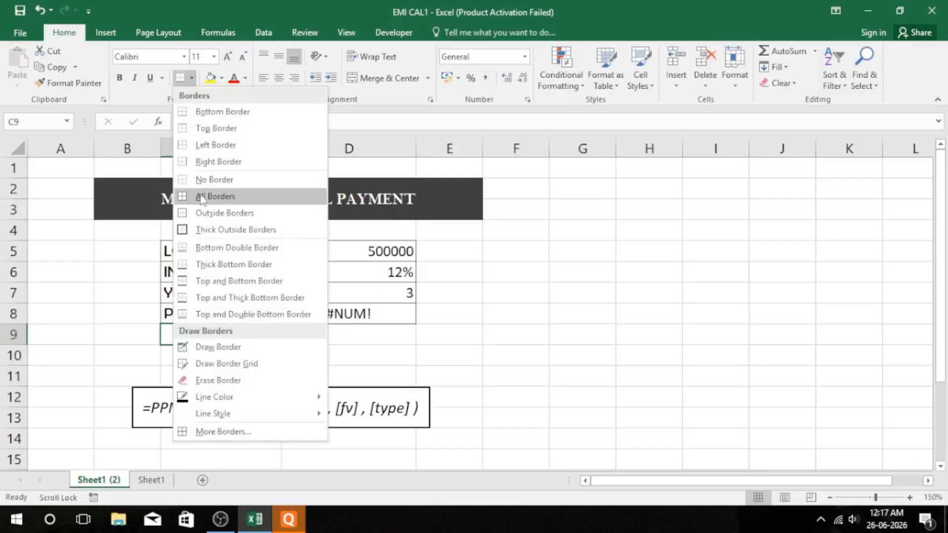
click(208, 193)
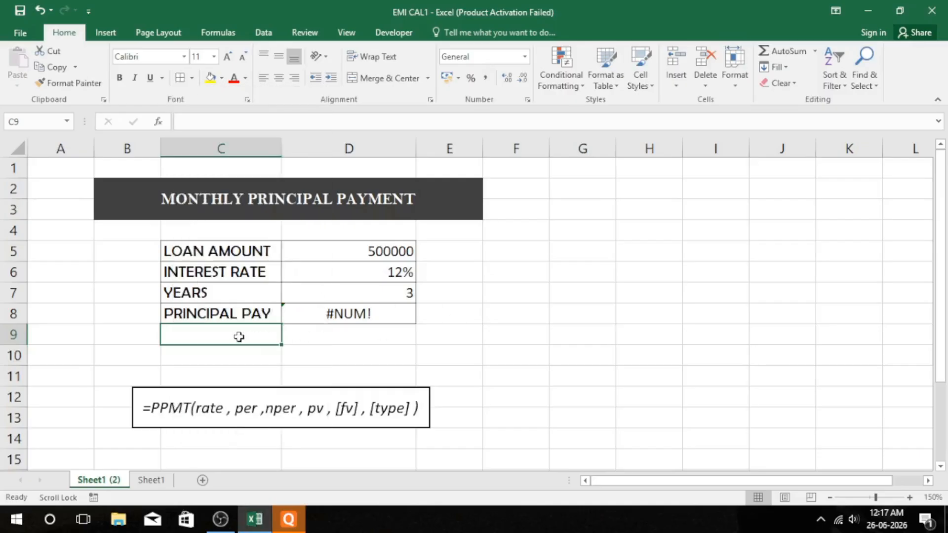
Step: Try the period numbers 1, 2 and 3 one after another in cell C9
text(1)
key(Return)
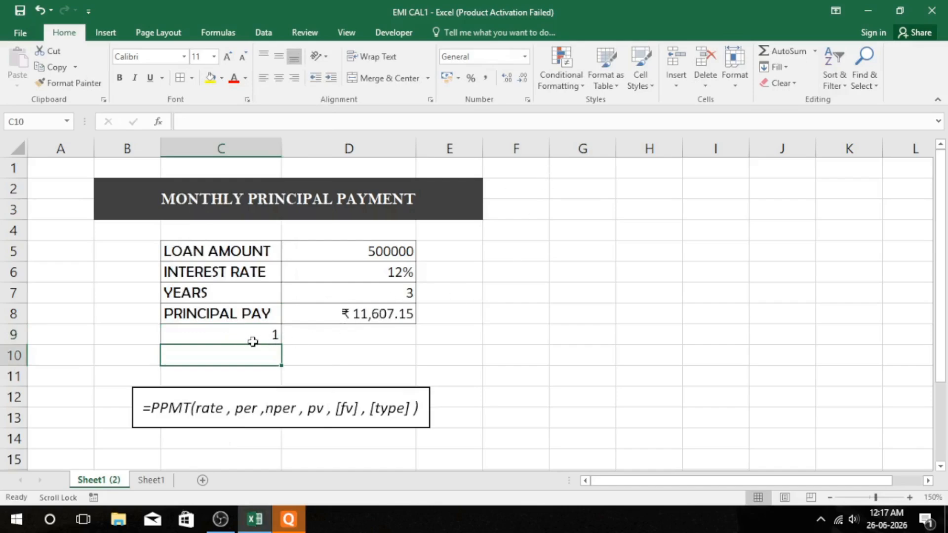
click(251, 340)
text(2)
key(Return)
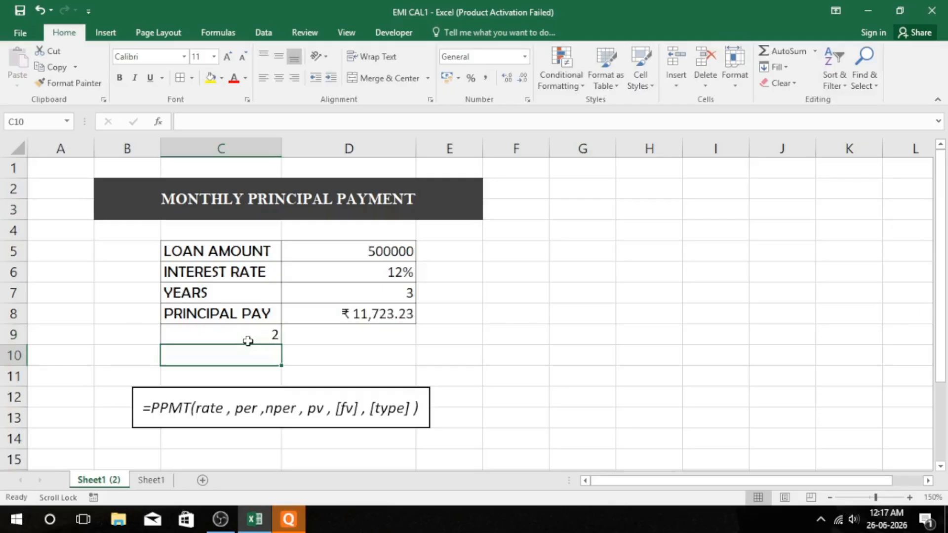
click(248, 341)
text(3)
key(Return)
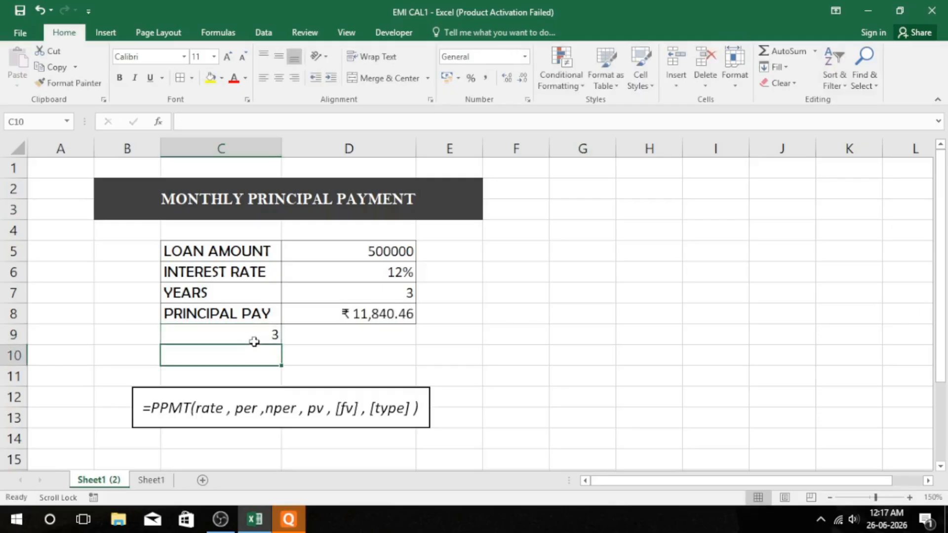
Step: Set the period number in C9 to 18 and select the principal payment result in D8
click(253, 340)
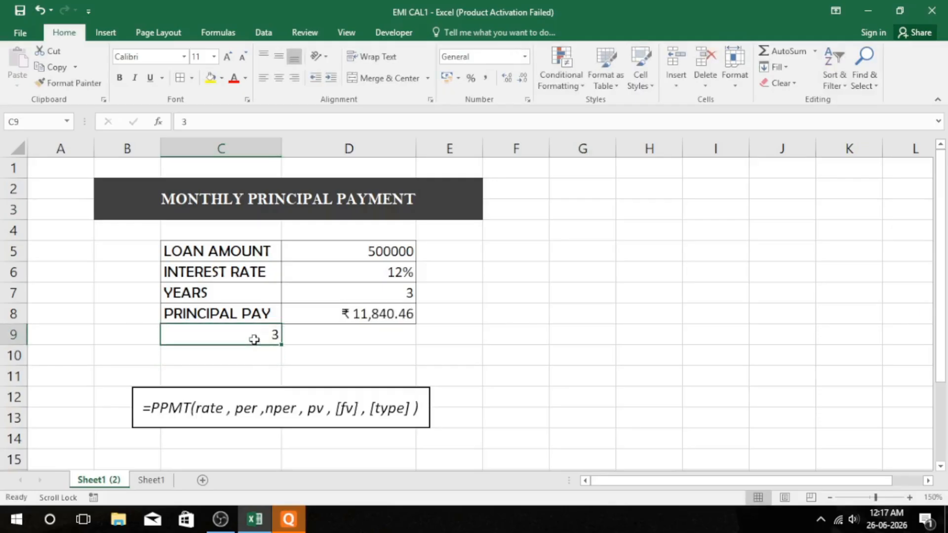
text(18)
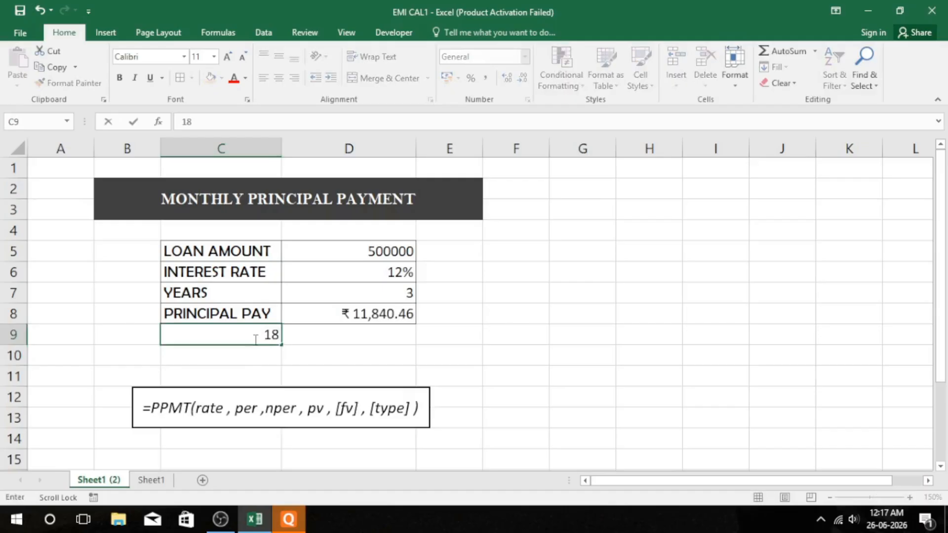
key(Return)
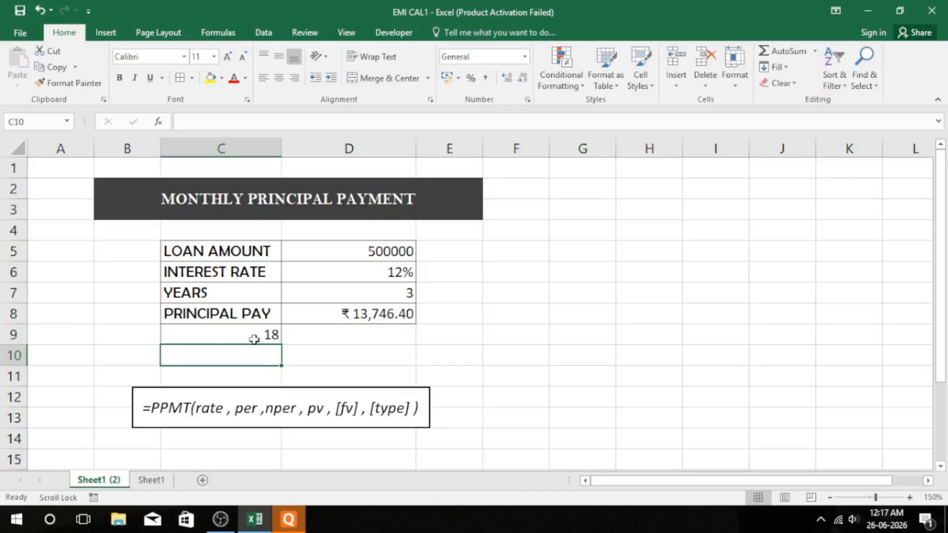
click(366, 319)
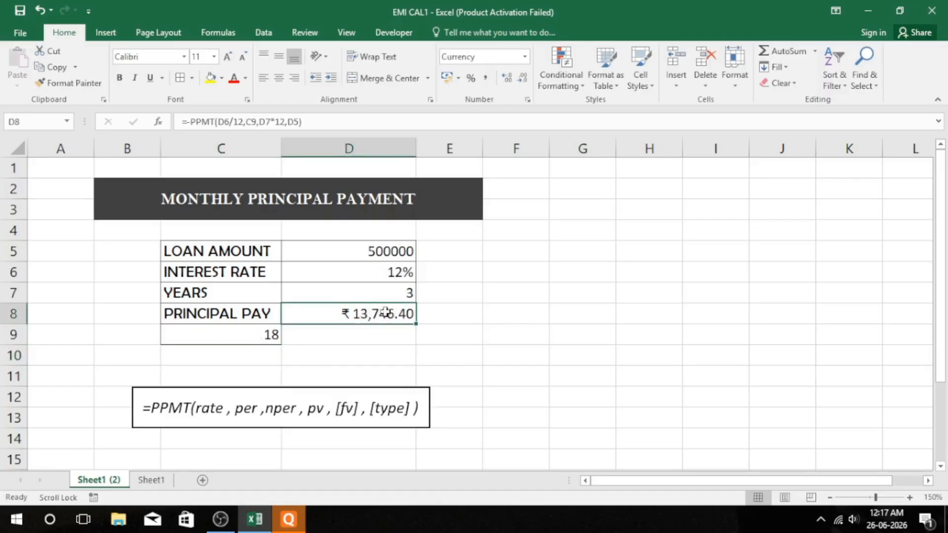